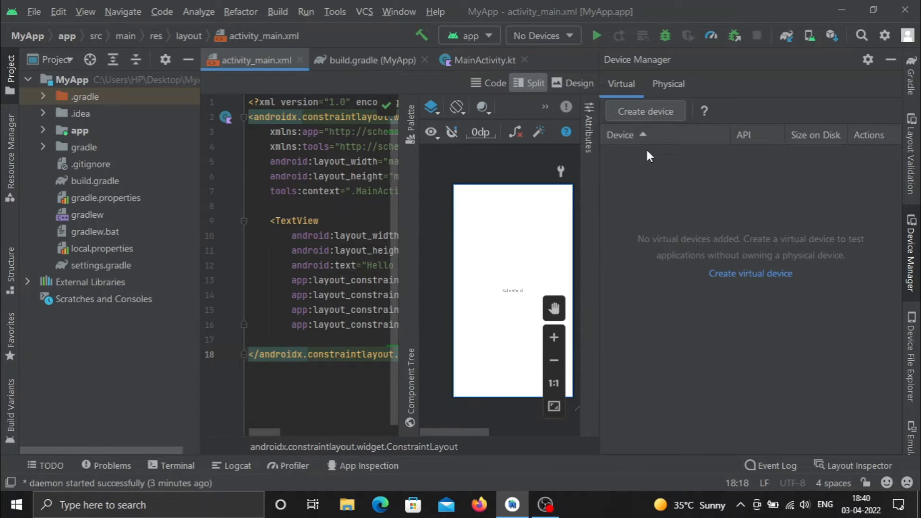
Start creating a new virtual device in the Device Manager
left_click(643, 135)
left_click(642, 134)
left_click(645, 112)
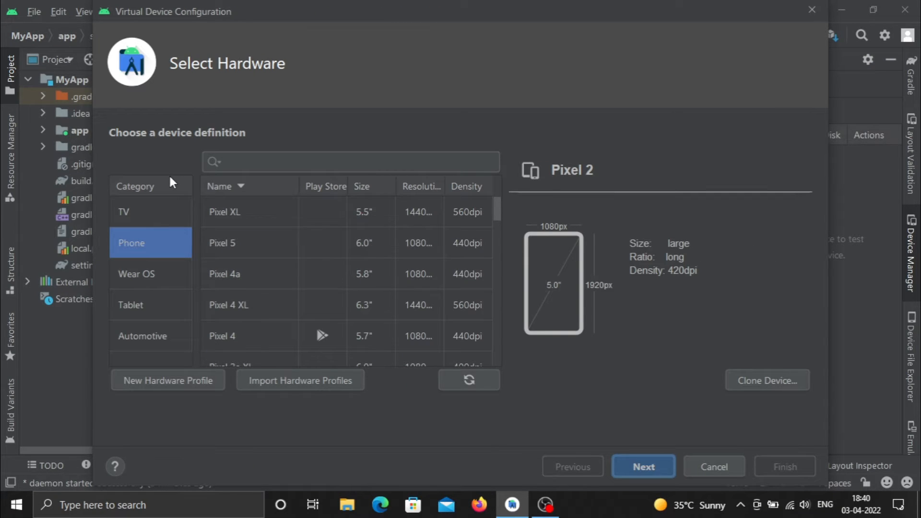
Look through the device definitions in the TV, Phone, Wear OS and Automotive categories
left_click(161, 217)
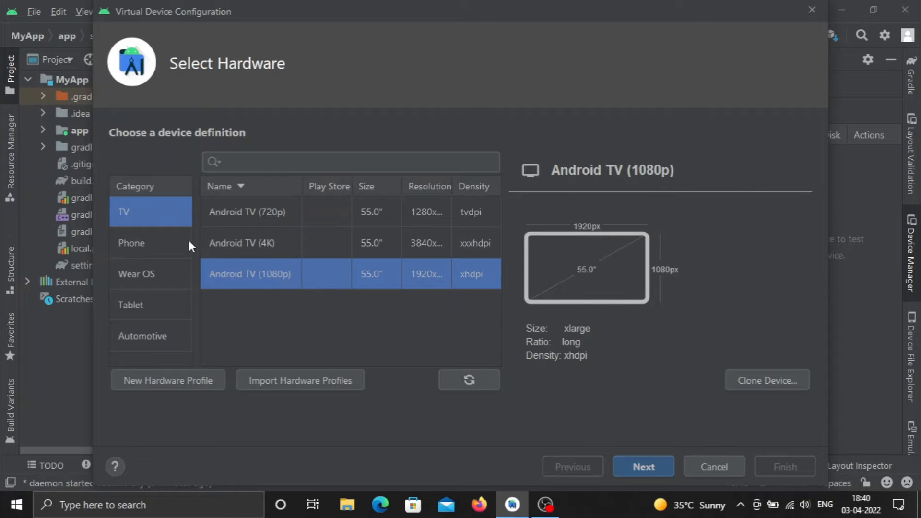
left_click(152, 249)
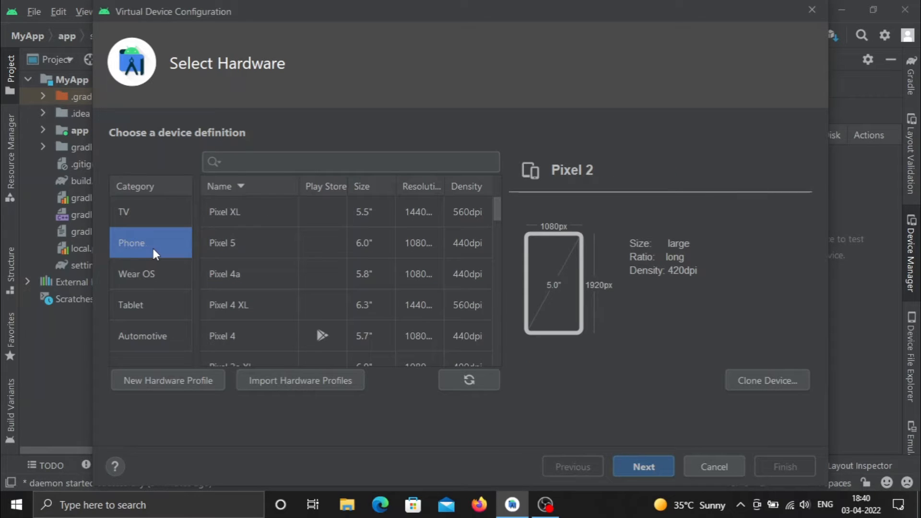
scroll(249, 248, "down", 4)
scroll(258, 252, "down", 5)
scroll(258, 252, "up", 4)
left_click(177, 277)
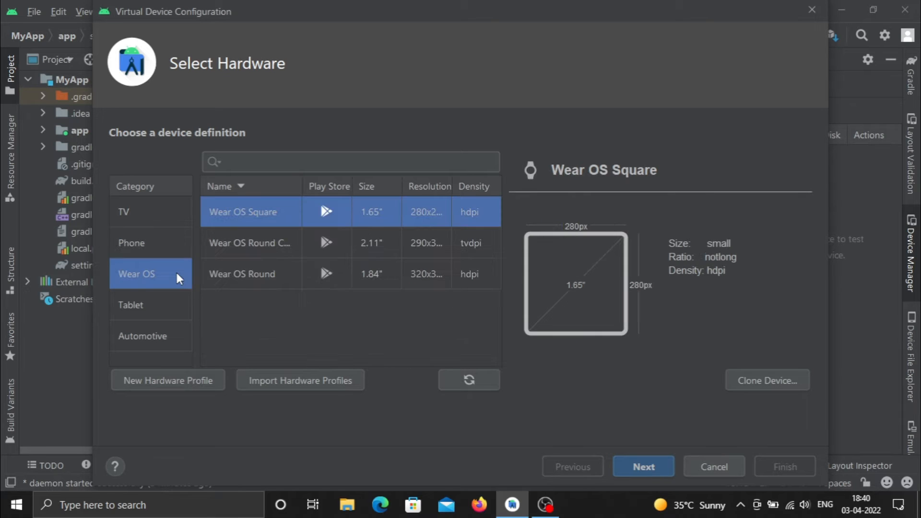
left_click(171, 331)
Choose the Nexus 5 from the Phone category as the hardware and continue to the system image selection
left_click(165, 245)
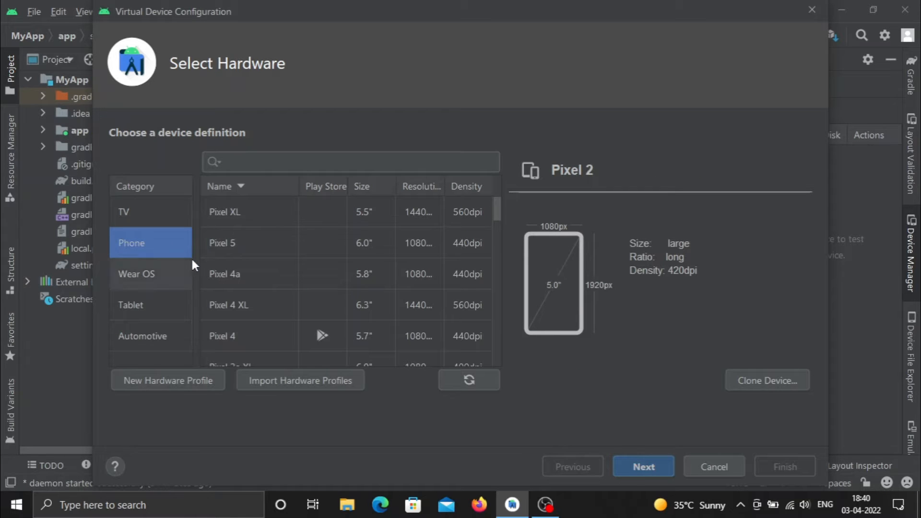
scroll(249, 252, "down", 3)
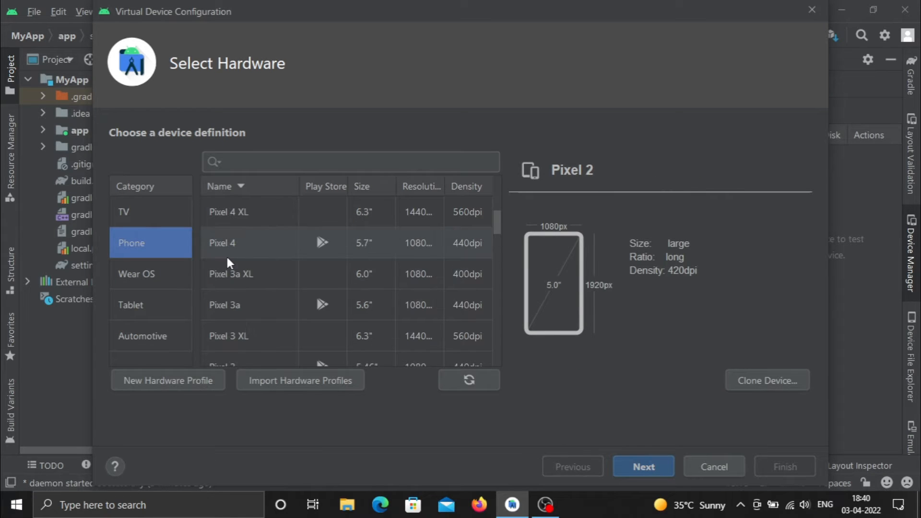
scroll(245, 255, "down", 2)
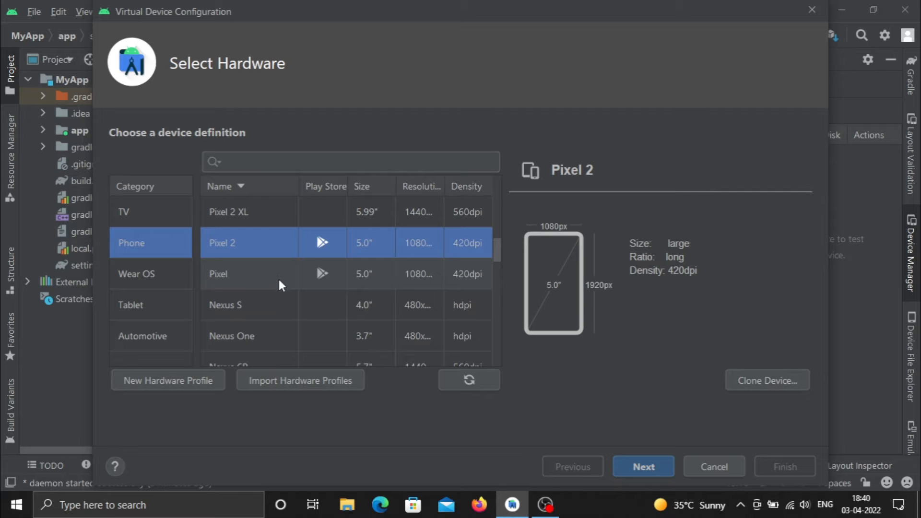
scroll(291, 290, "down", 2)
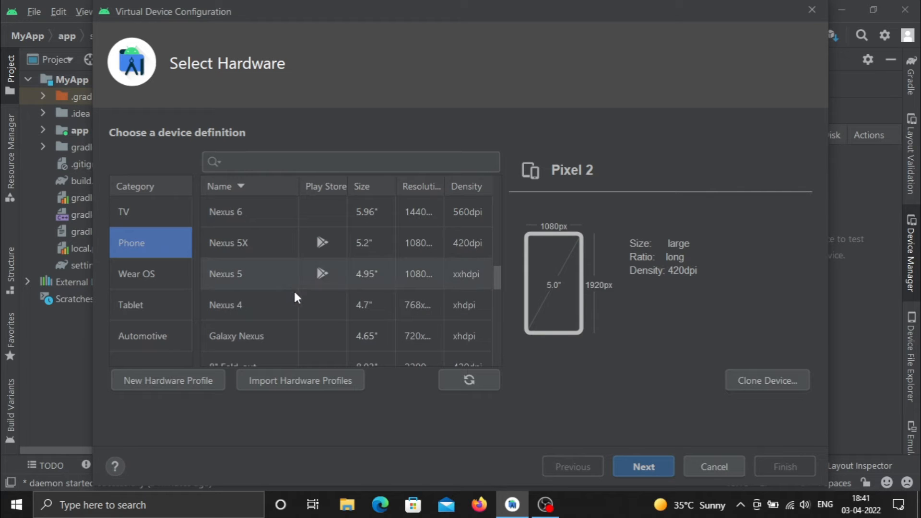
scroll(323, 309, "down", 5)
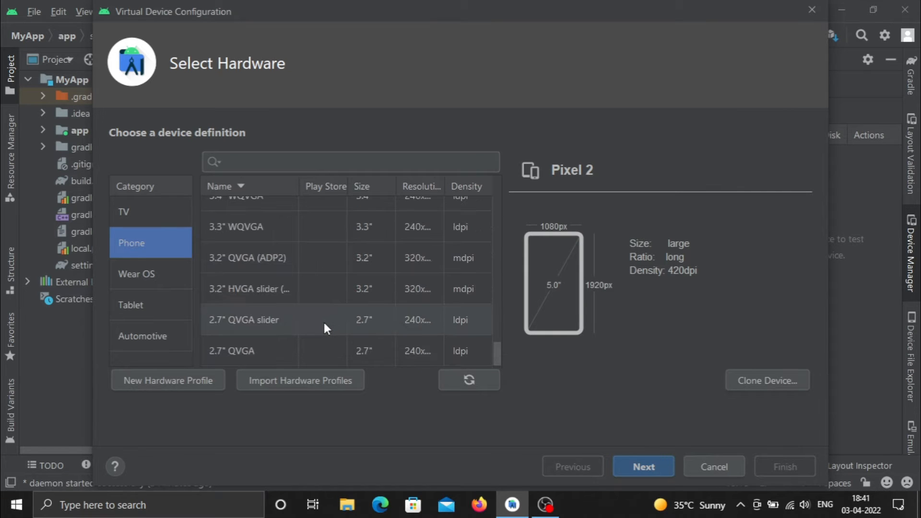
scroll(323, 321, "up", 5)
scroll(324, 326, "up", 1)
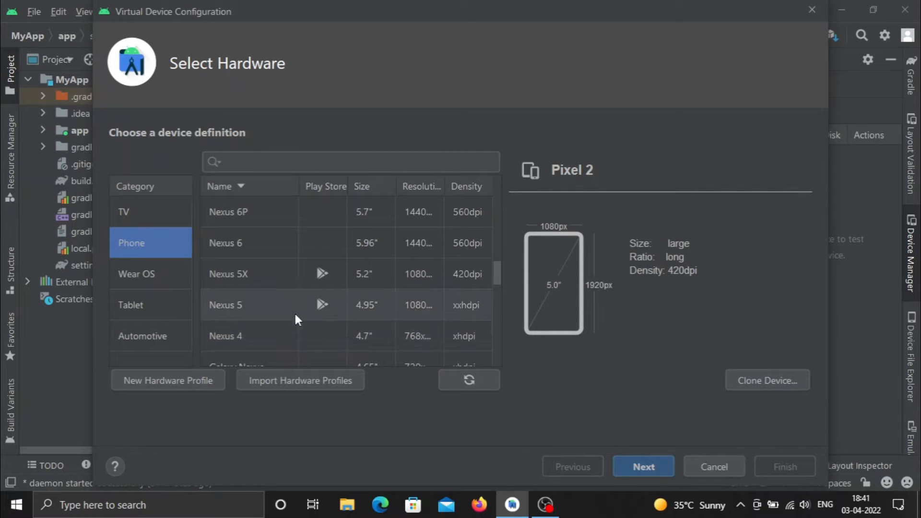
left_click(268, 319)
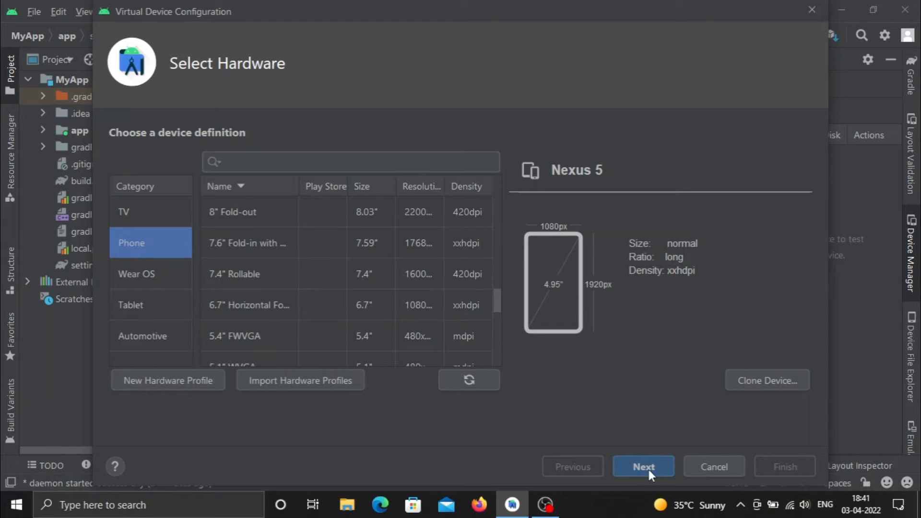
left_click(646, 467)
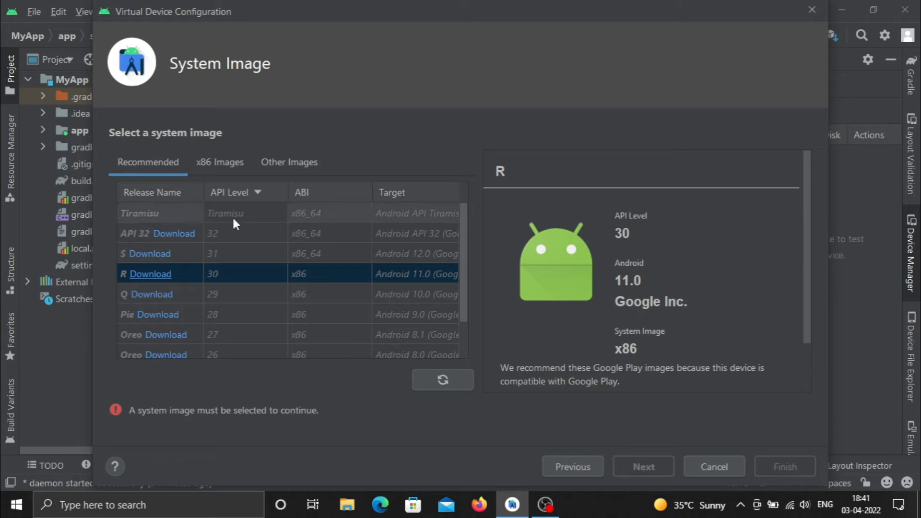
Look through the recommended, x86 and other system images available for the device
scroll(189, 254, "down", 1)
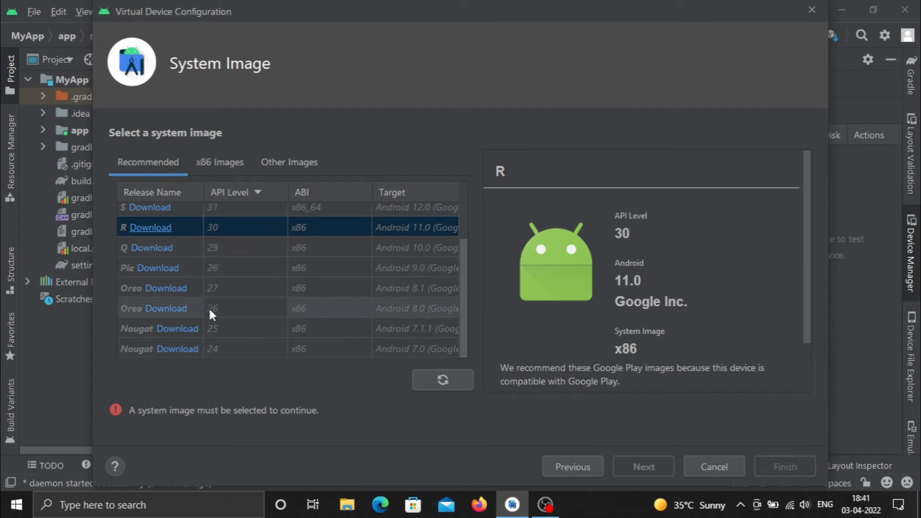
scroll(203, 351, "up", 1)
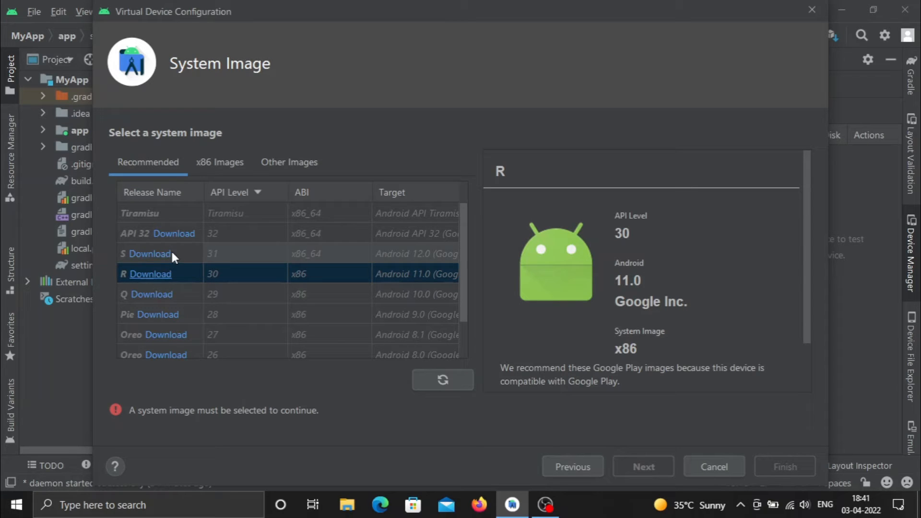
left_click(207, 167)
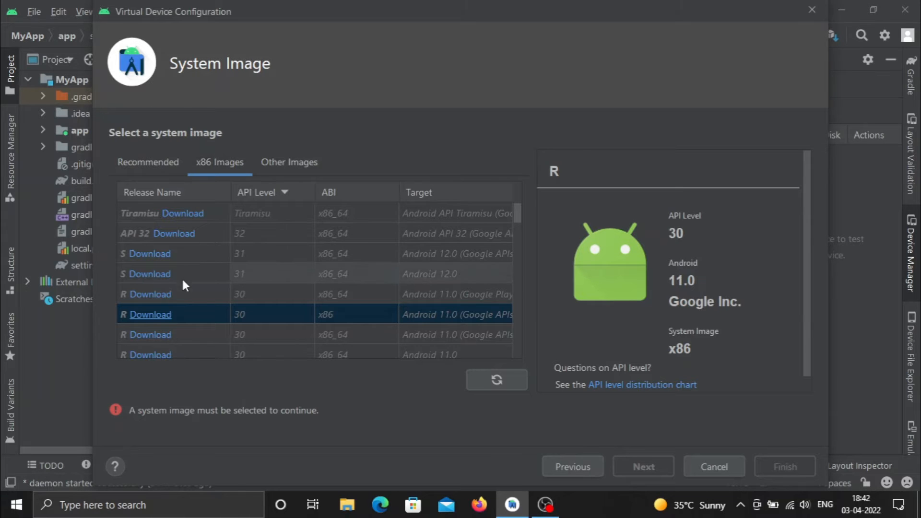
left_click(275, 171)
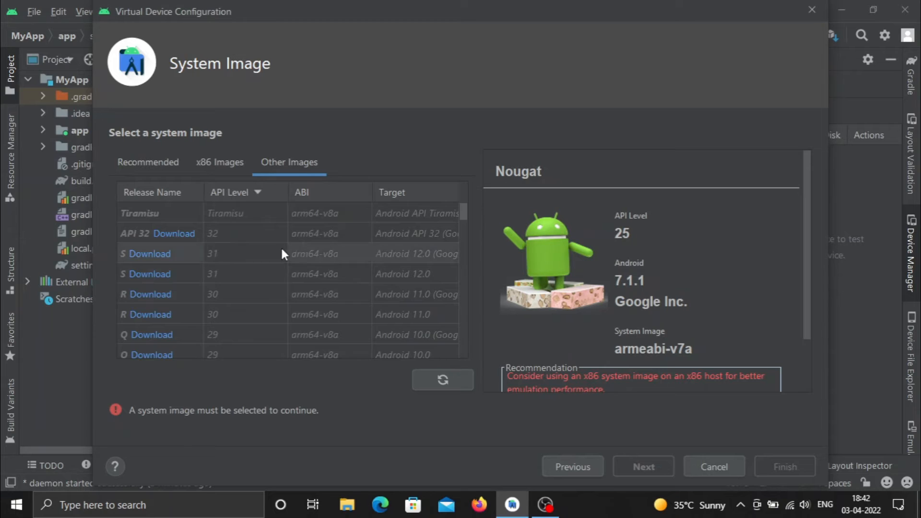
scroll(280, 248, "down", 4)
scroll(249, 283, "up", 4)
Select the recommended S system image with API level 31 and start its download
left_click(151, 165)
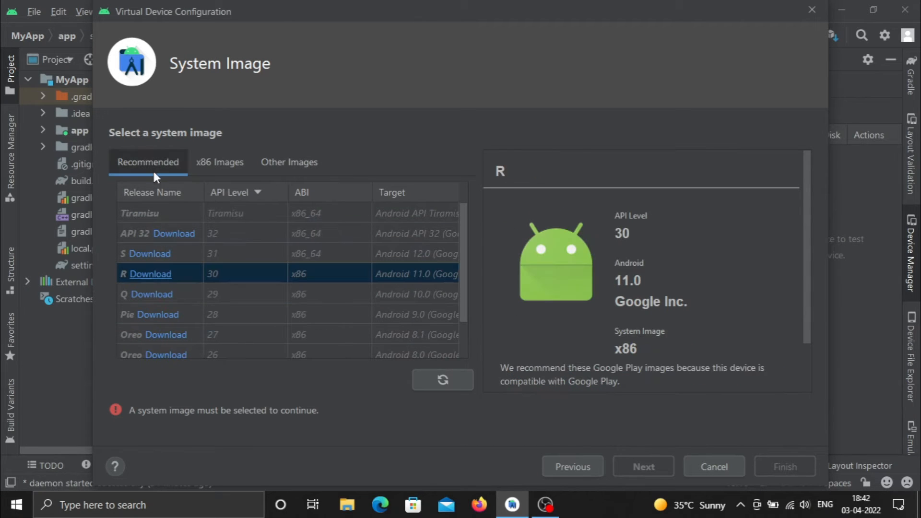
left_click(180, 259)
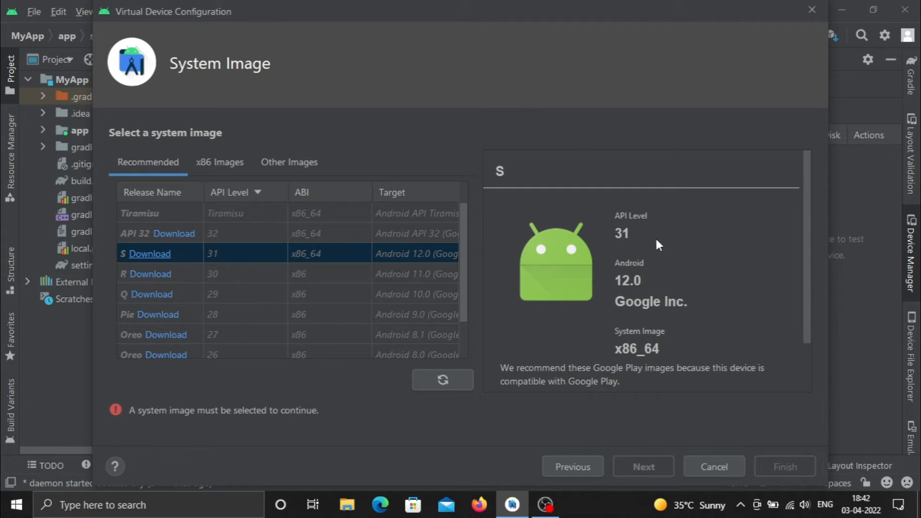
scroll(677, 274, "down", 2)
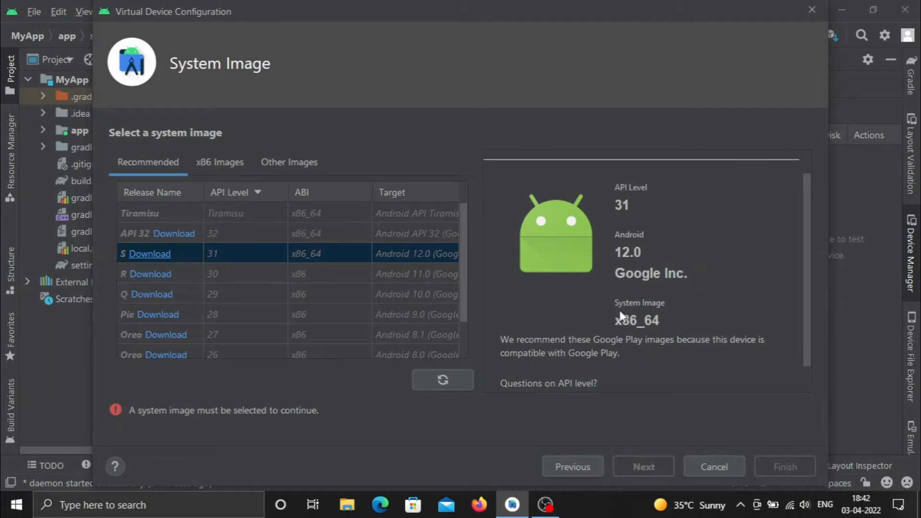
left_click(150, 254)
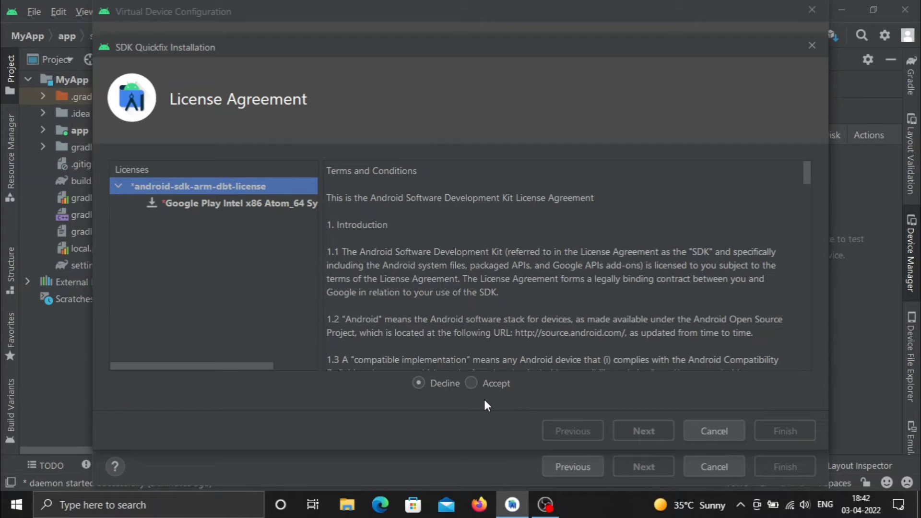
Accept the SDK license agreement, install the system image and close the component installer
left_click(474, 387)
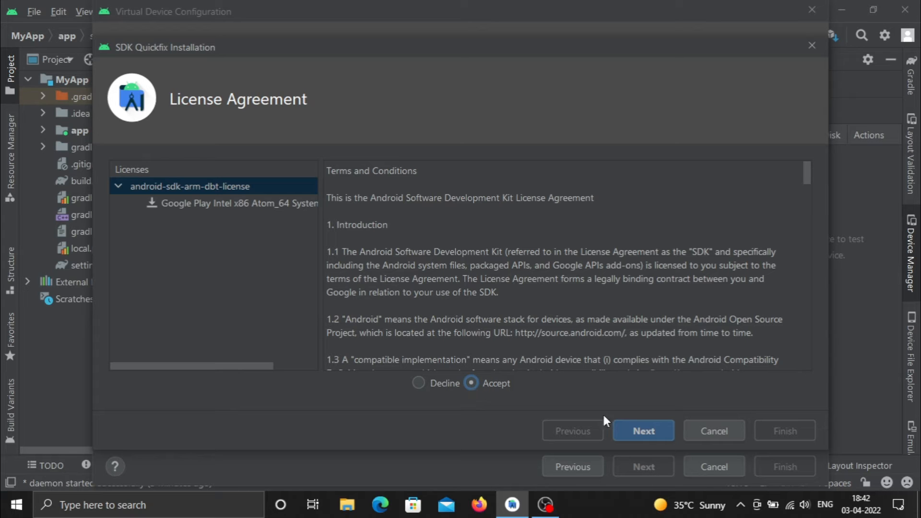
left_click(648, 438)
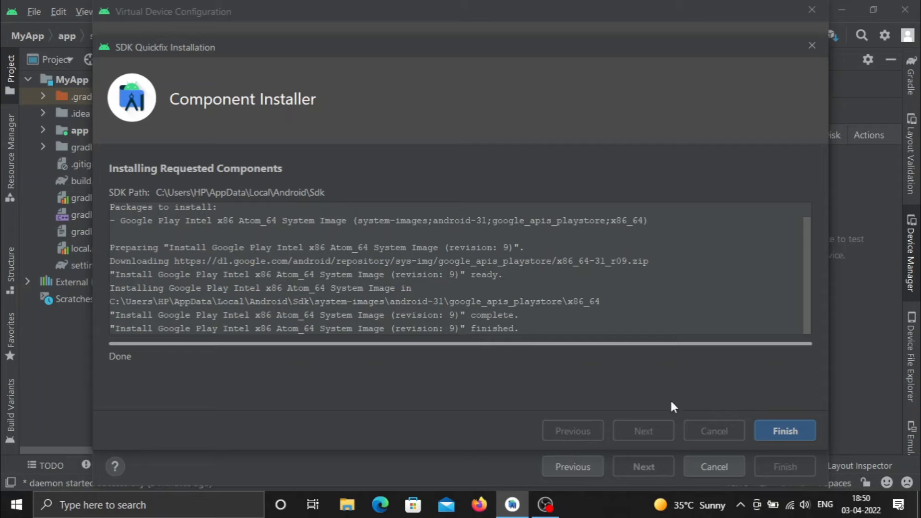
left_click(778, 437)
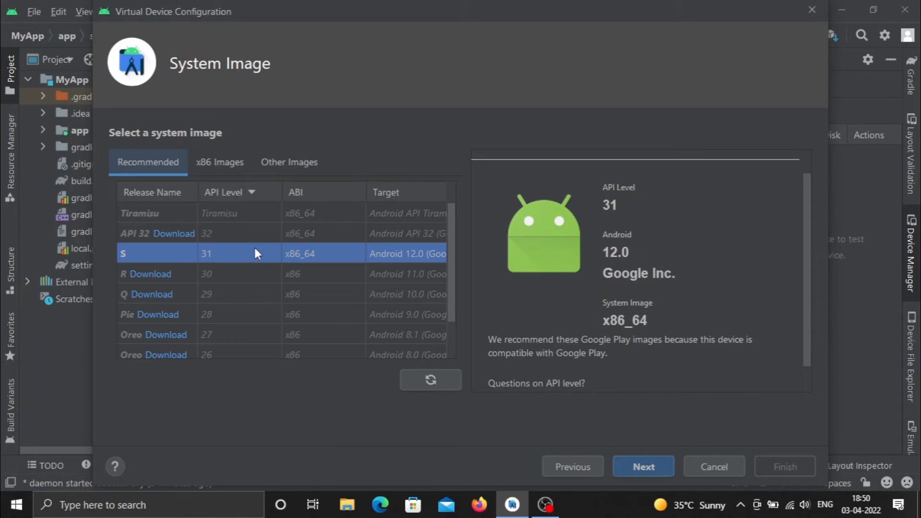
Use the S system image (API 31, x86_64) for the device and continue to the AVD configuration
scroll(299, 281, "down", 2)
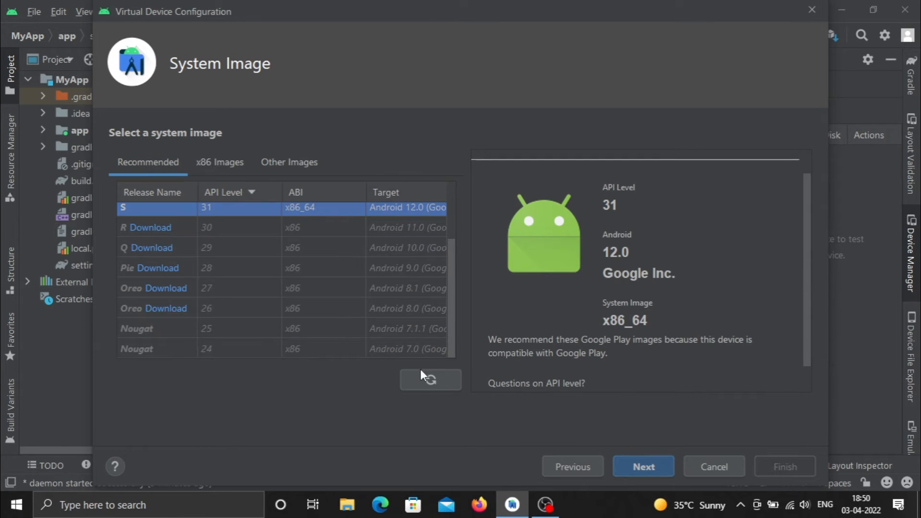
scroll(742, 379, "down", 2)
scroll(626, 343, "up", 3)
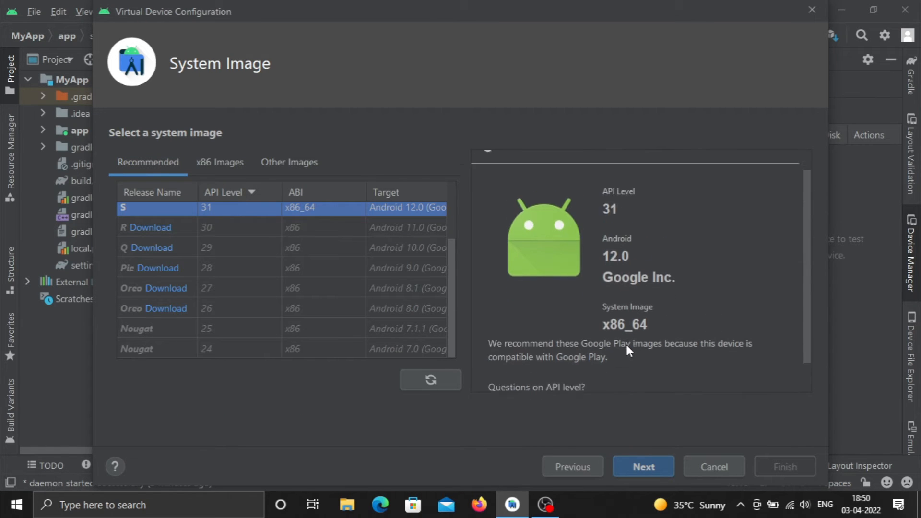
scroll(626, 343, "down", 2)
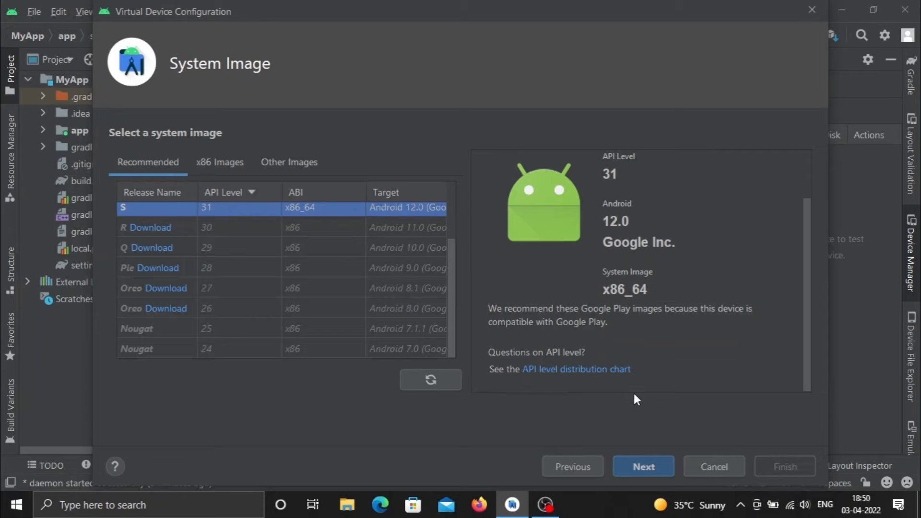
left_click(657, 467)
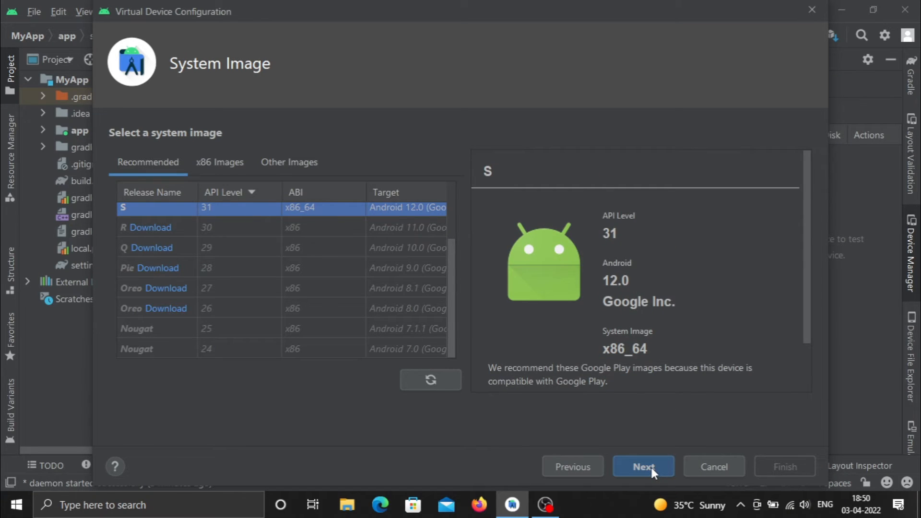
left_click(651, 465)
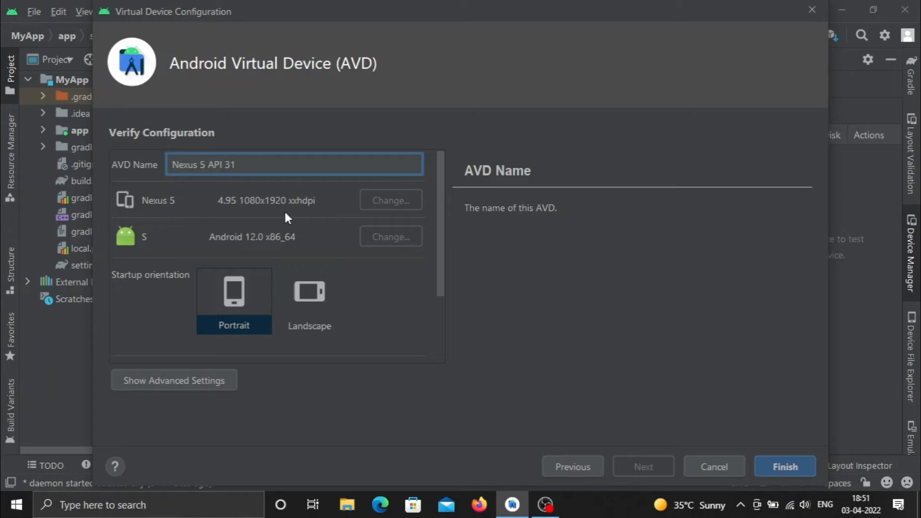
Review the basic AVD configuration, including startup orientation and device frame, and show the advanced settings
scroll(307, 211, "down", 1)
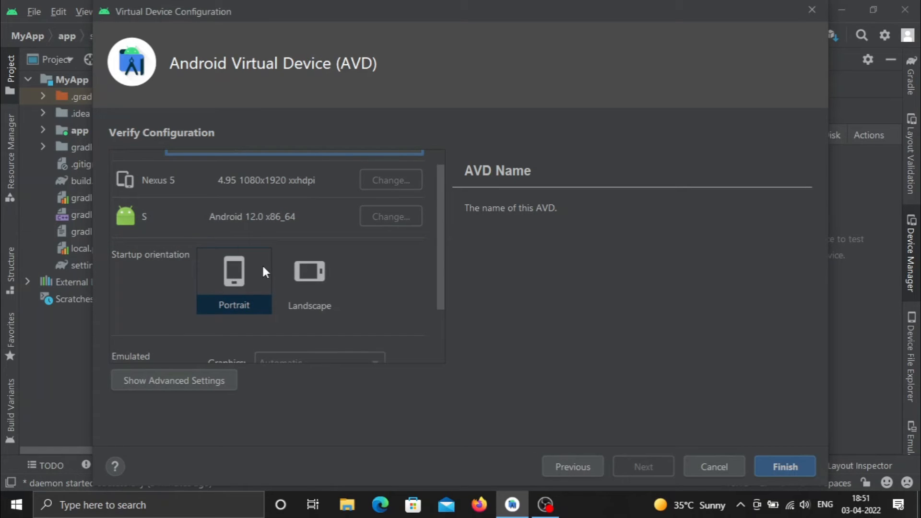
scroll(284, 219, "down", 2)
scroll(330, 219, "down", 2)
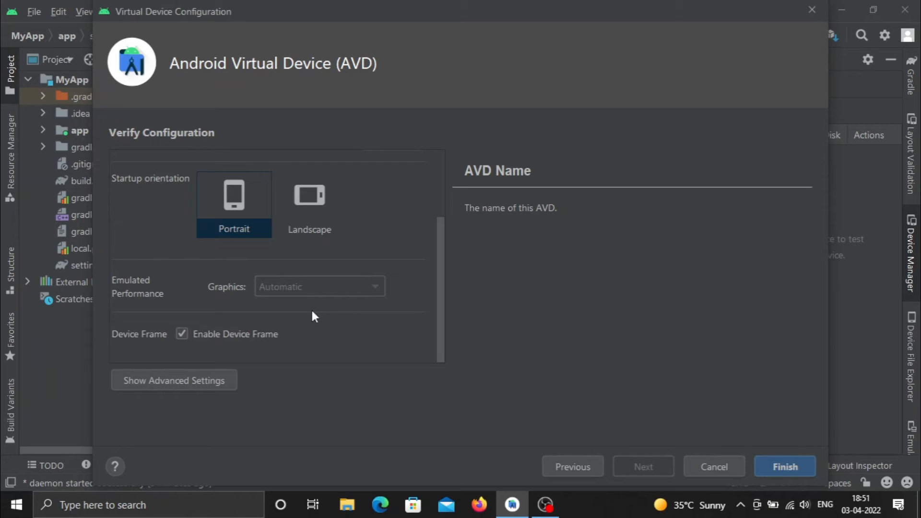
left_click(195, 378)
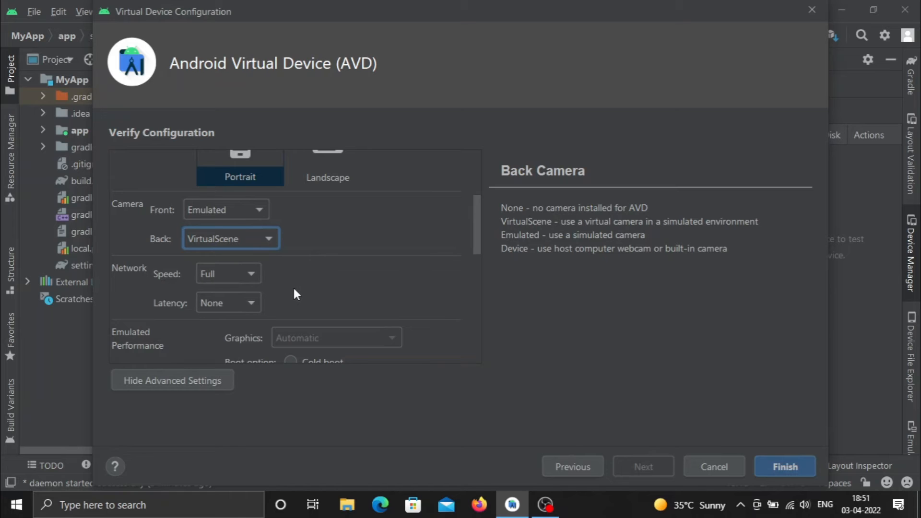
Examine the network speed and latency options in the advanced AVD settings, keeping the current choices
left_click(235, 274)
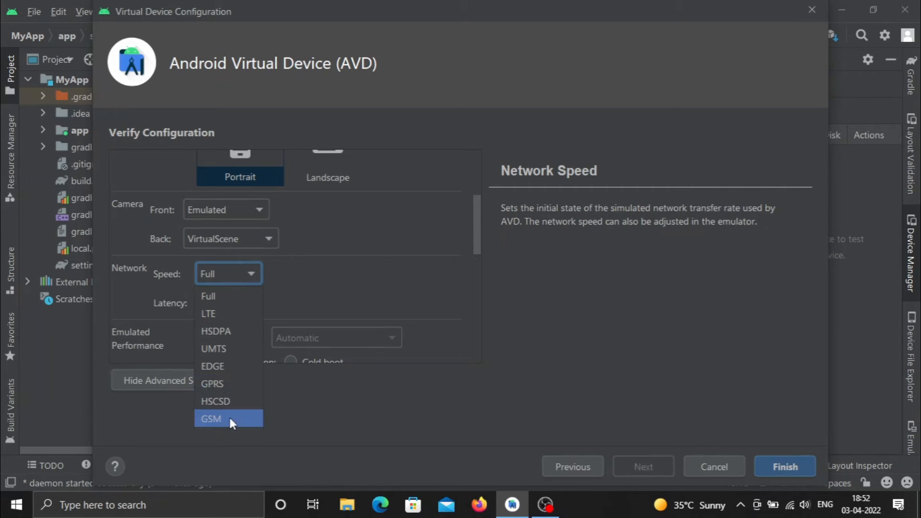
left_click(323, 265)
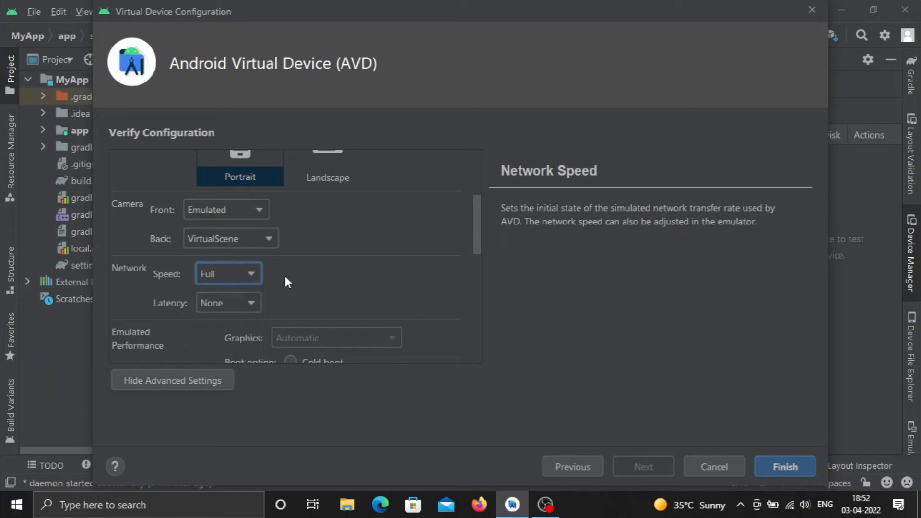
scroll(285, 278, "down", 2)
left_click(231, 267)
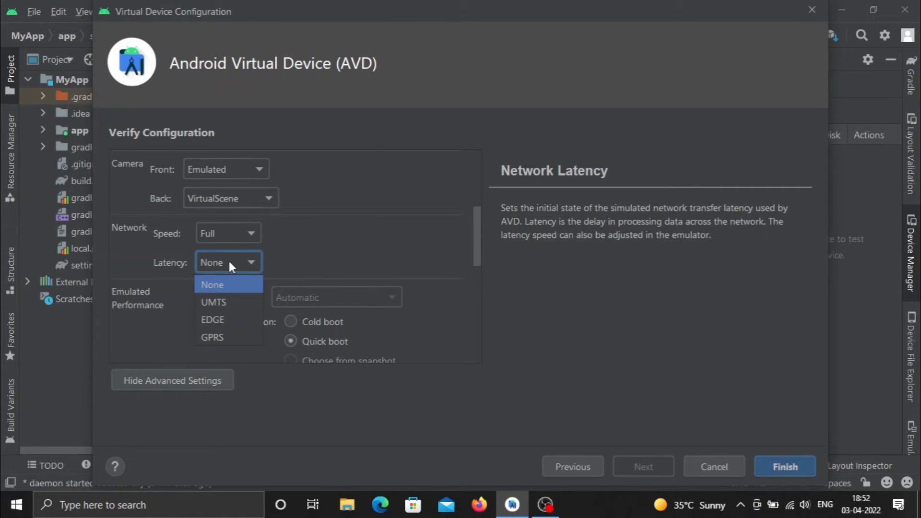
left_click(333, 242)
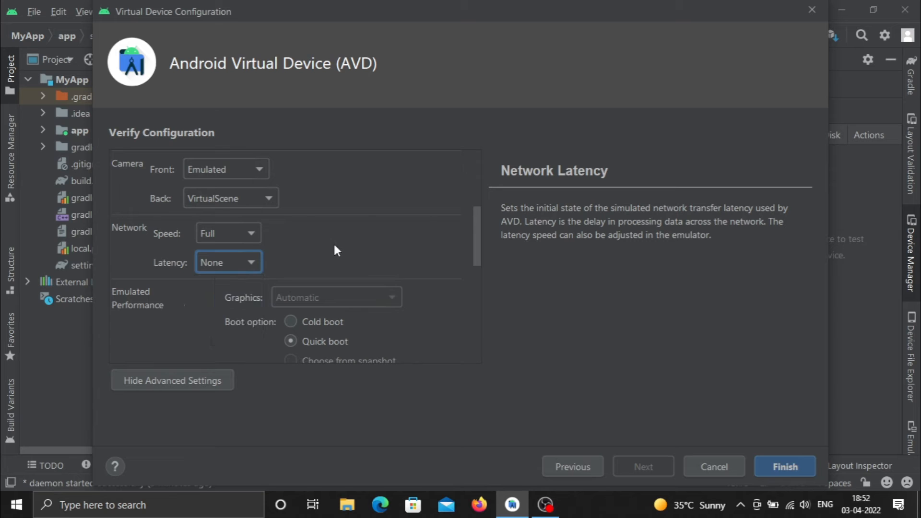
Review the advanced AVD settings for emulated performance, boot option, memory and storage, SD card, device frame and keyboard input
scroll(269, 281, "down", 1)
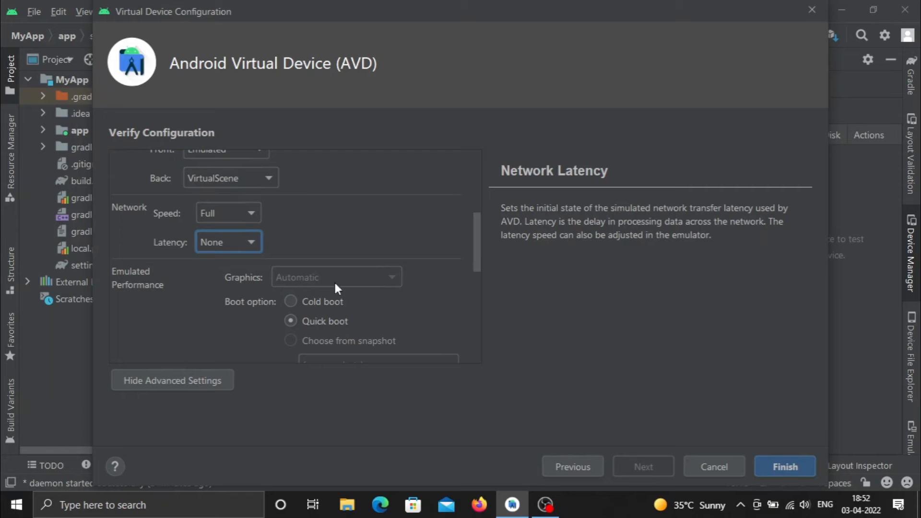
scroll(371, 326, "down", 2)
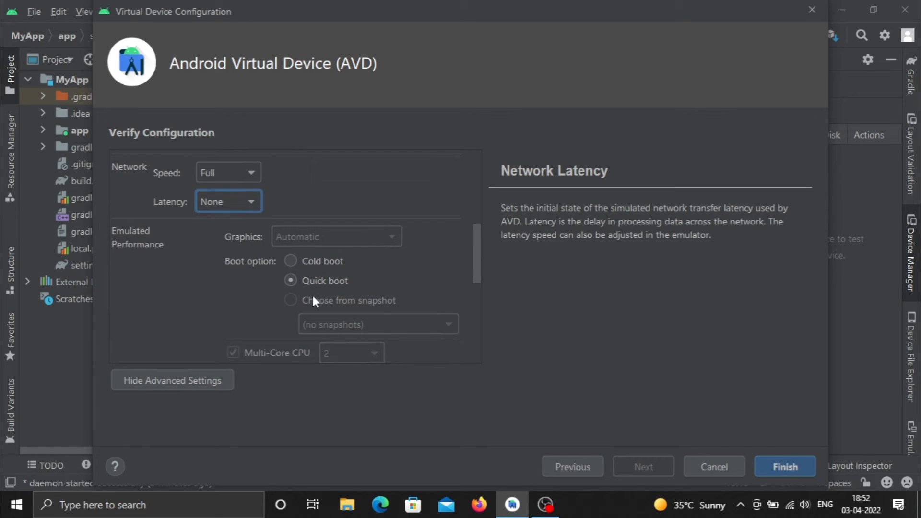
scroll(379, 274, "down", 1)
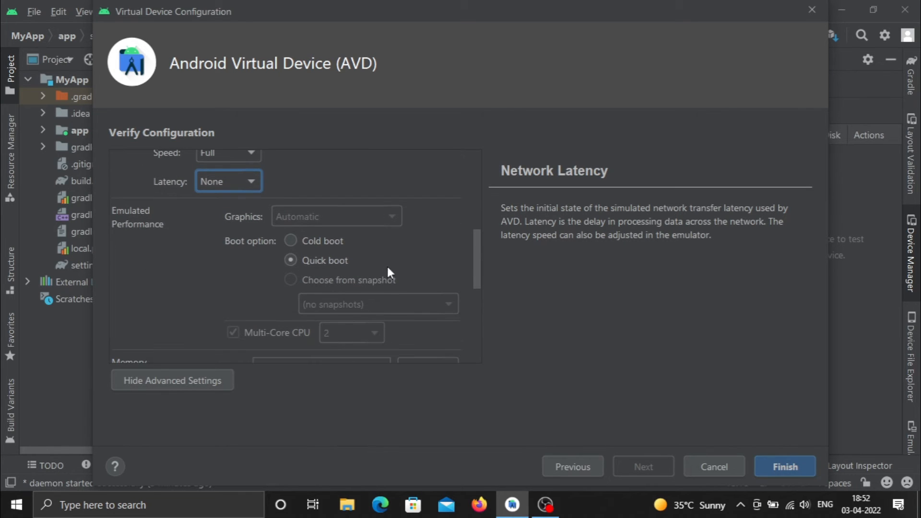
scroll(399, 241, "down", 2)
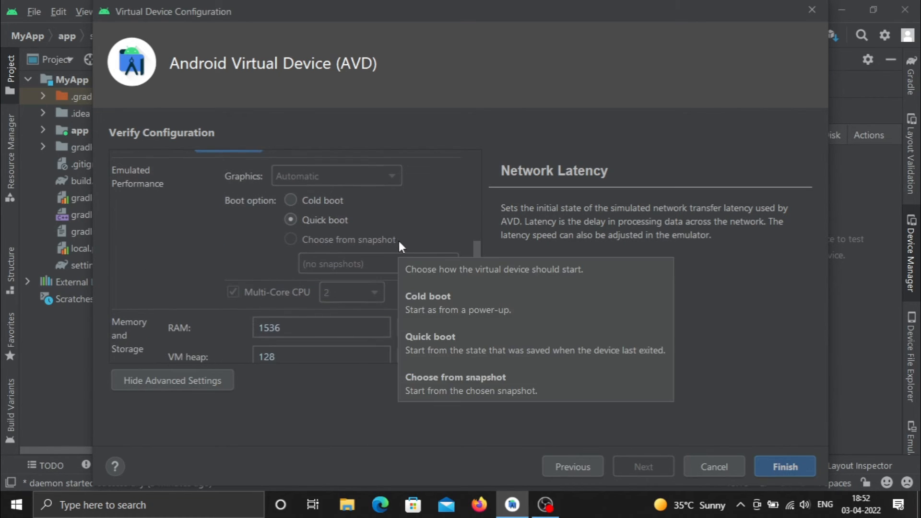
scroll(386, 252, "down", 1)
scroll(386, 253, "down", 2)
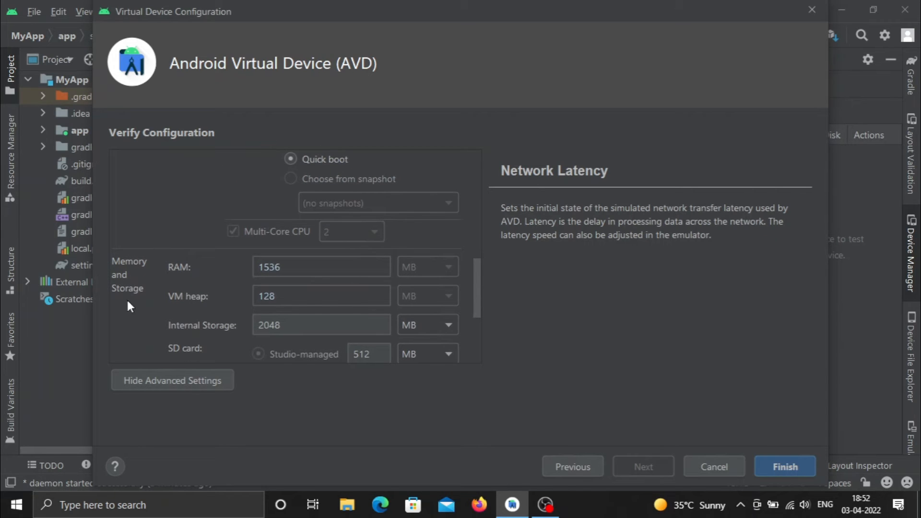
scroll(168, 276, "down", 1)
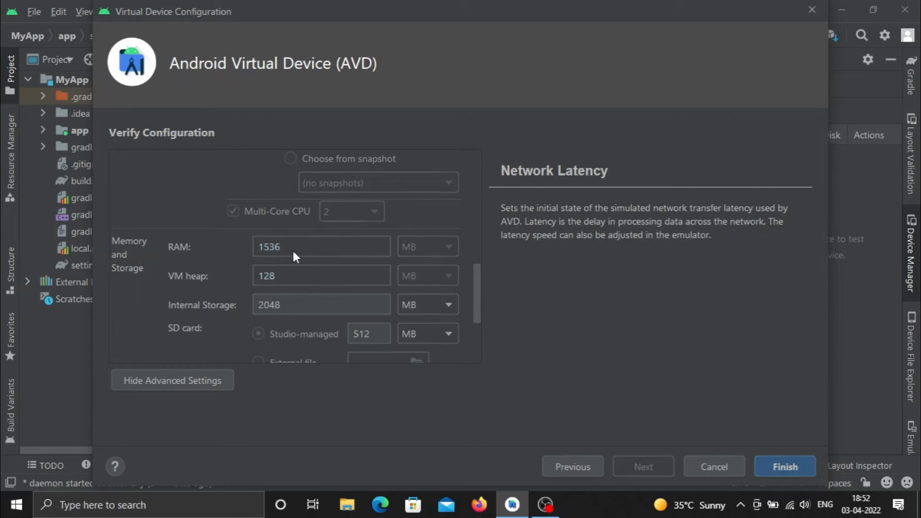
scroll(190, 267, "down", 1)
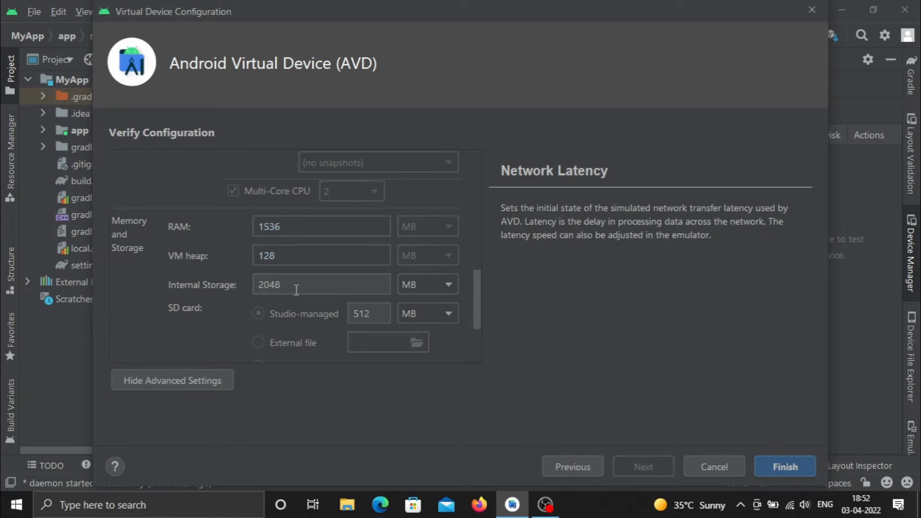
scroll(292, 315, "down", 2)
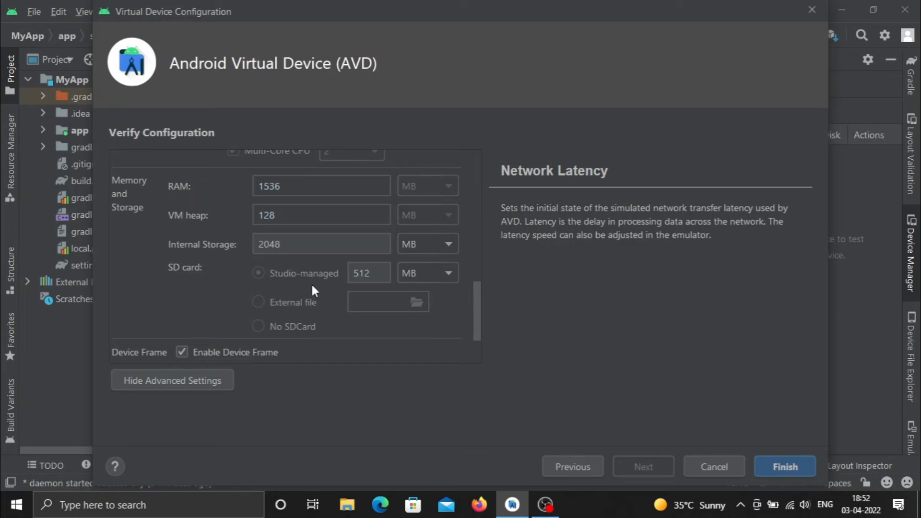
scroll(307, 295, "down", 3)
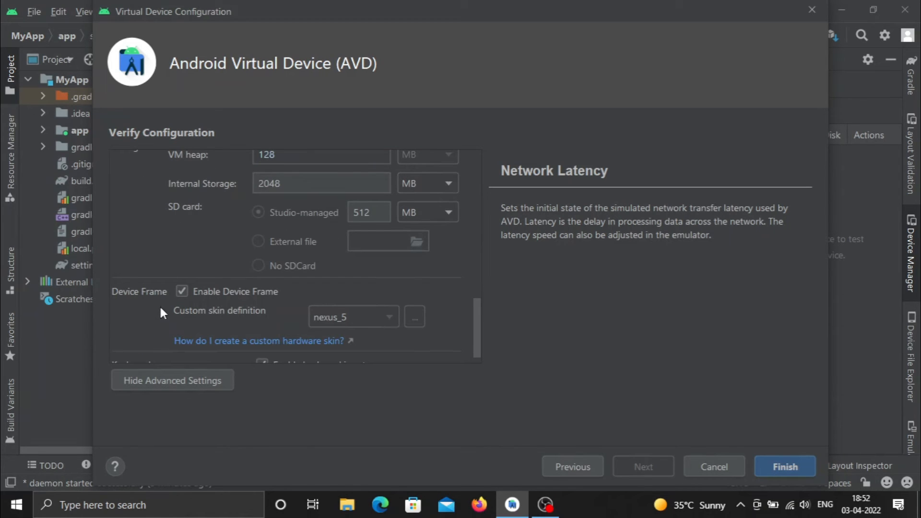
scroll(272, 301, "down", 1)
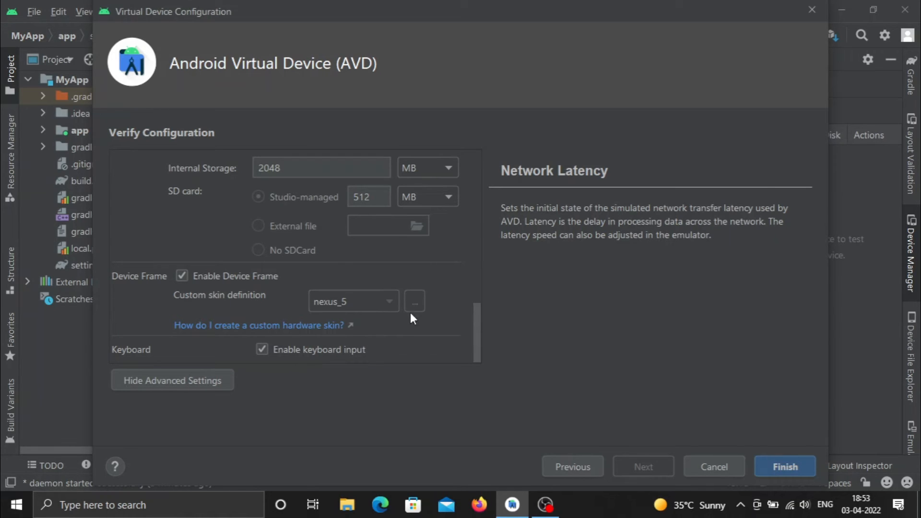
Finish the configuration to create the Nexus 5 API 31 virtual device
scroll(423, 327, "up", 15)
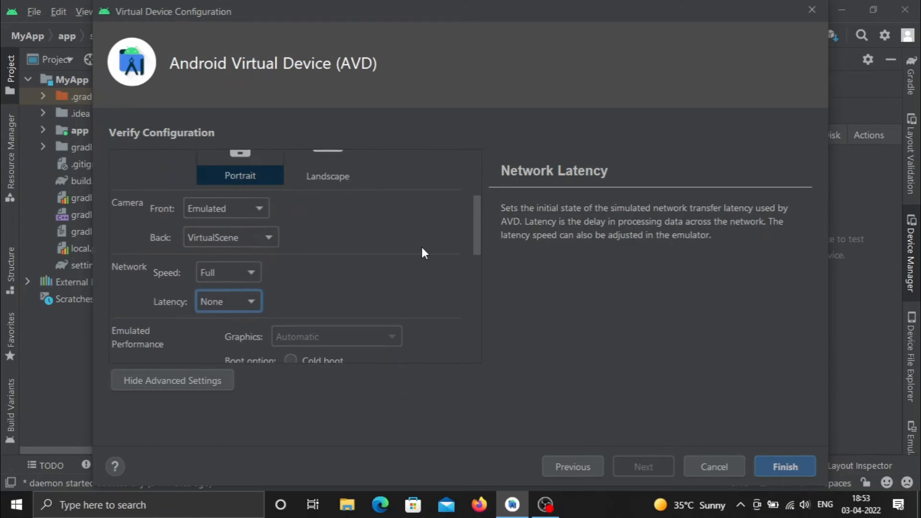
scroll(422, 246, "up", 5)
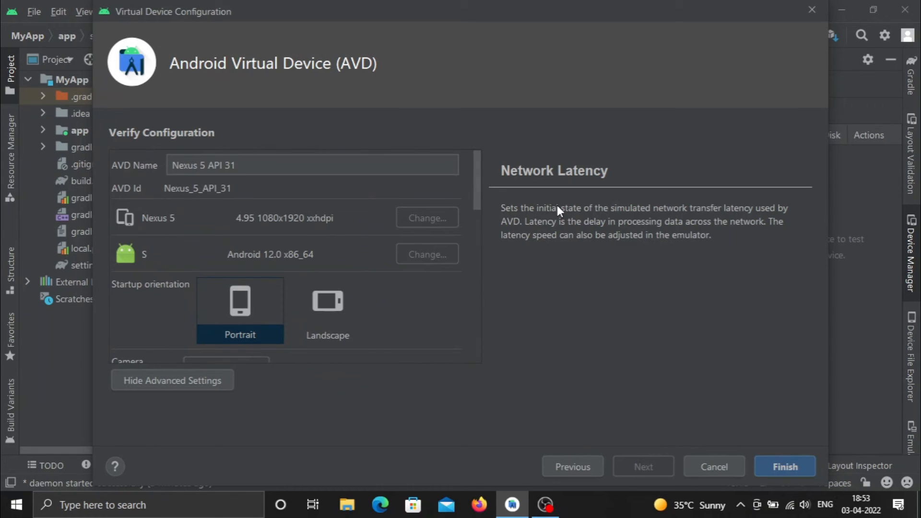
left_click(771, 463)
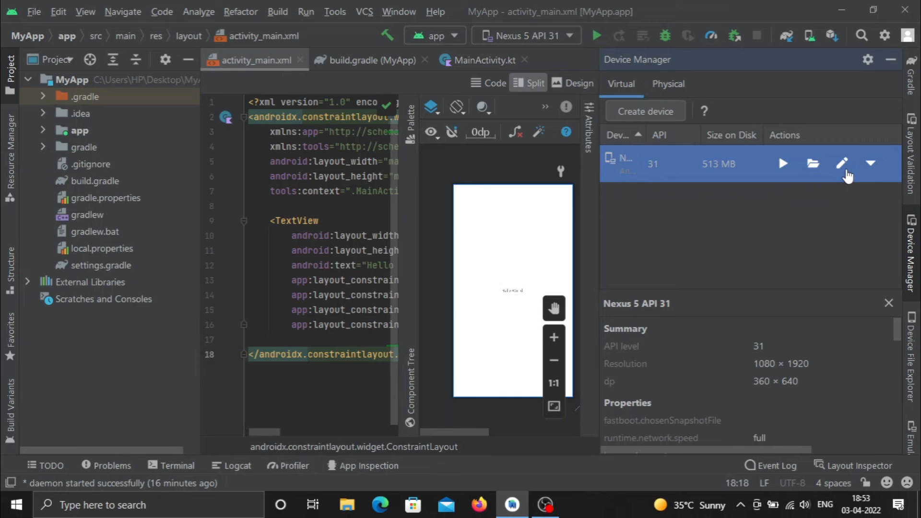
Check the additional actions available for the new virtual device and hide the Device Manager
left_click(871, 164)
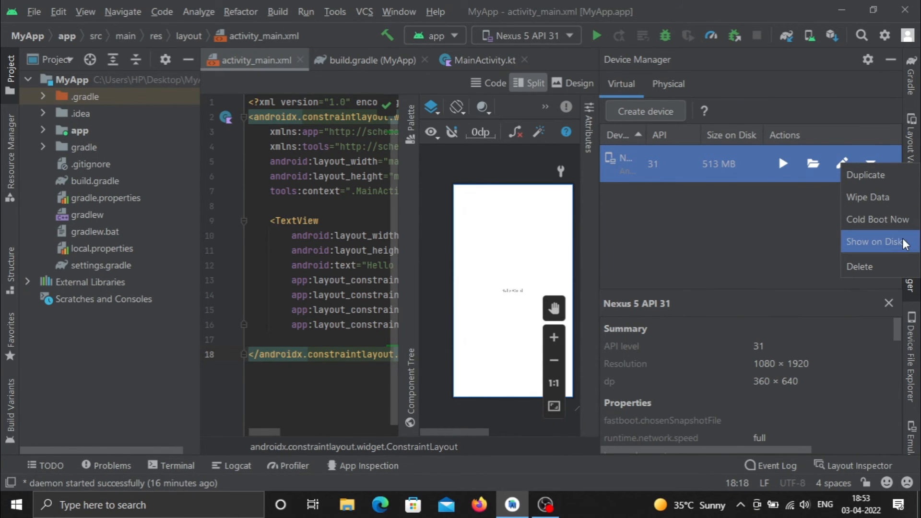
left_click(679, 285)
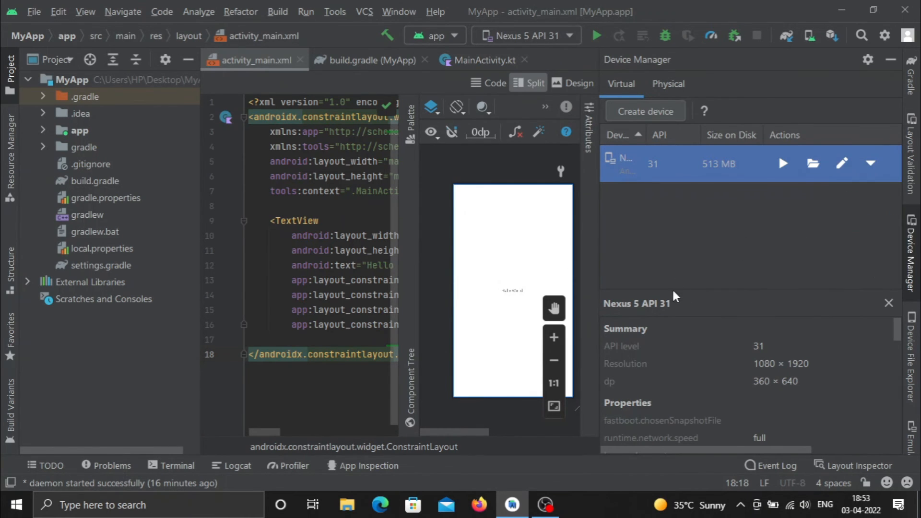
left_click(893, 59)
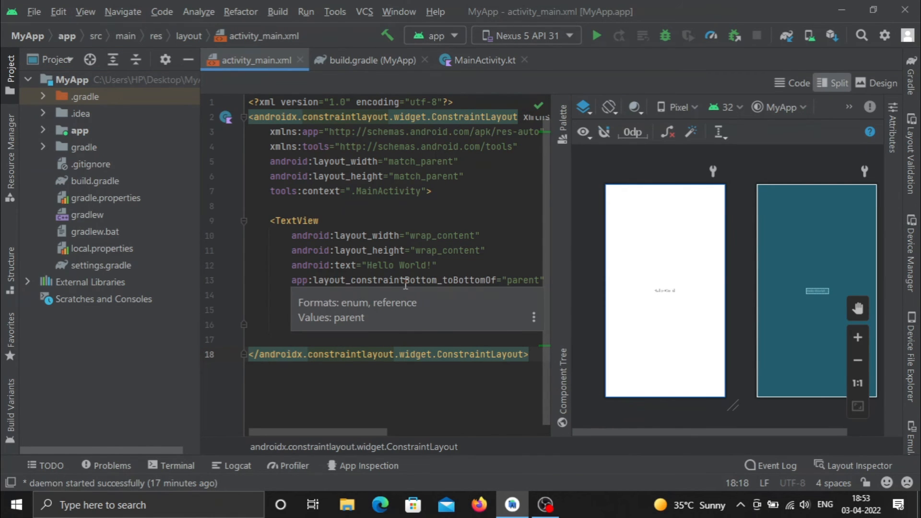
Look over the activity_main.xml layout code and run the app on the Nexus 5 API 31 virtual device
scroll(402, 290, "down", 1)
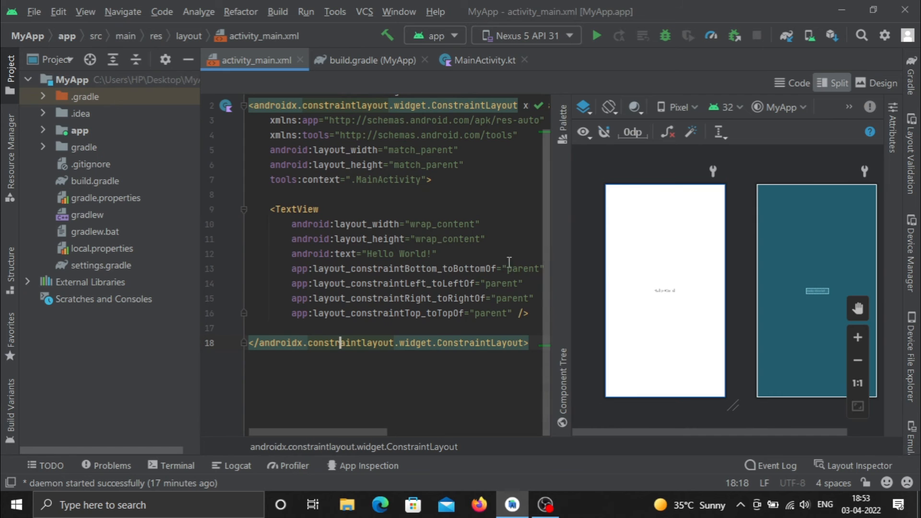
scroll(488, 296, "up", 1)
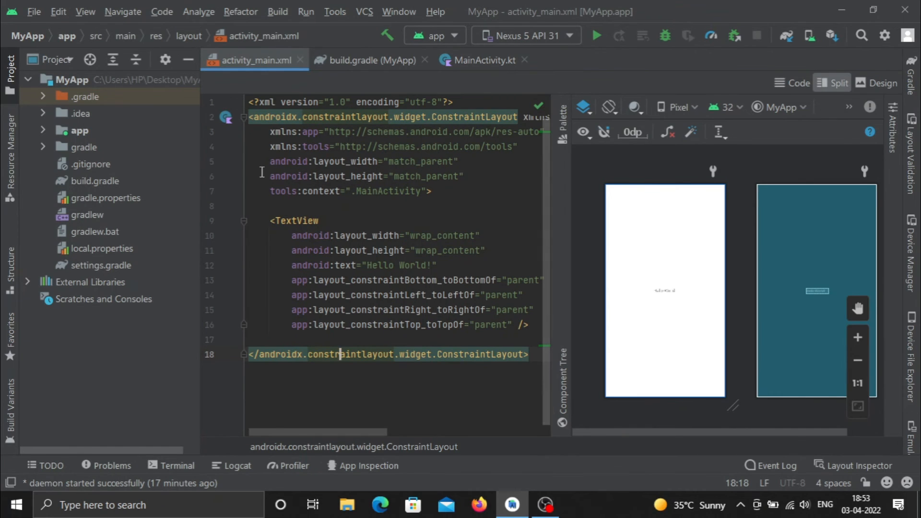
left_click(595, 38)
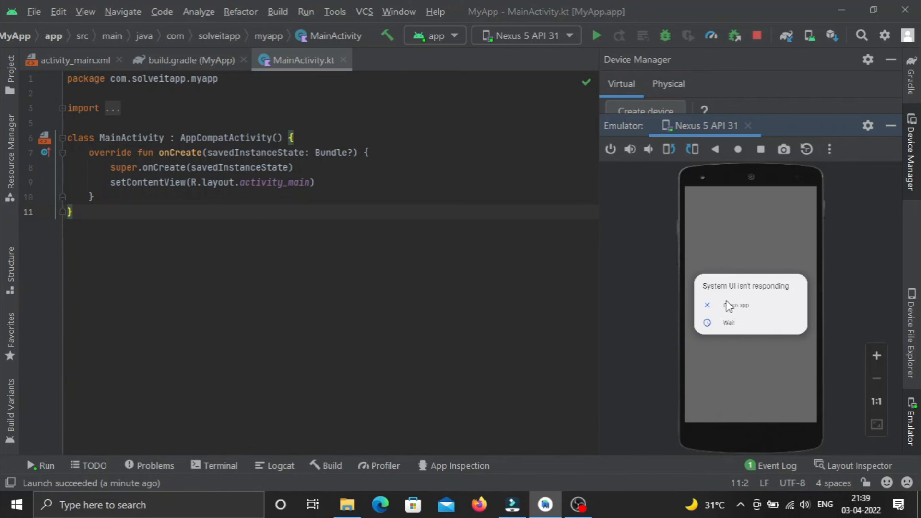
Choose to wait for the unresponsive System UI in the emulator and request the recent apps overview from the running MyApp
left_click(729, 323)
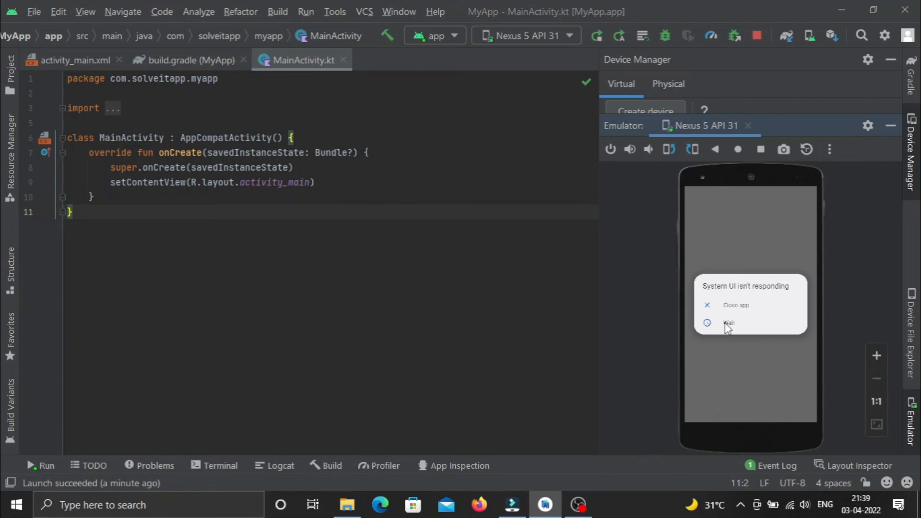
left_click(726, 324)
left_click(727, 321)
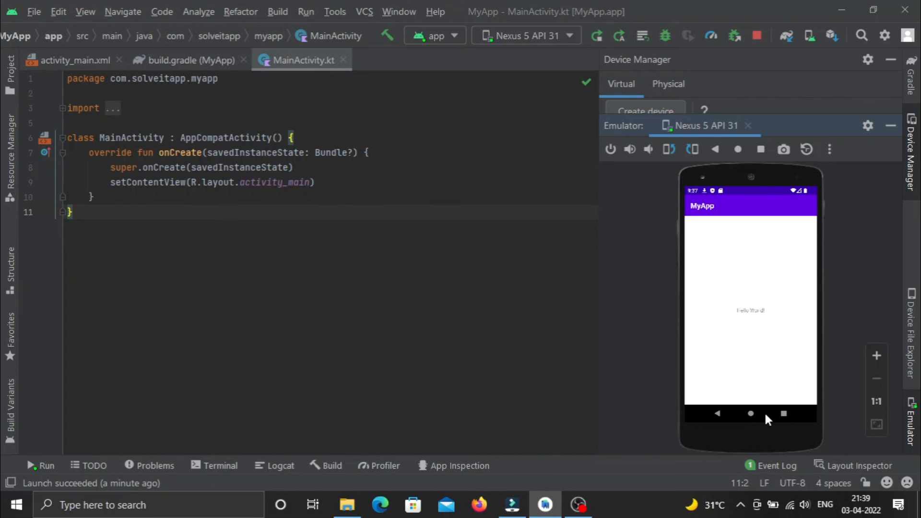
left_click(784, 414)
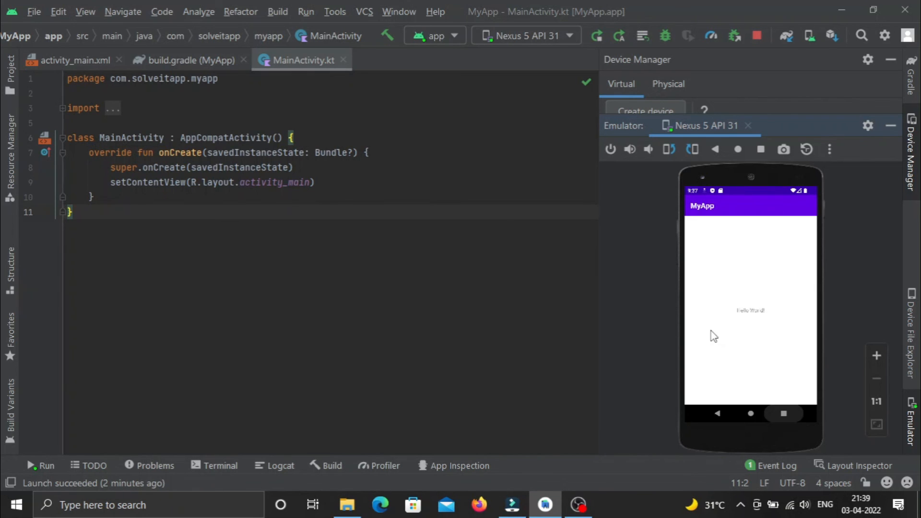